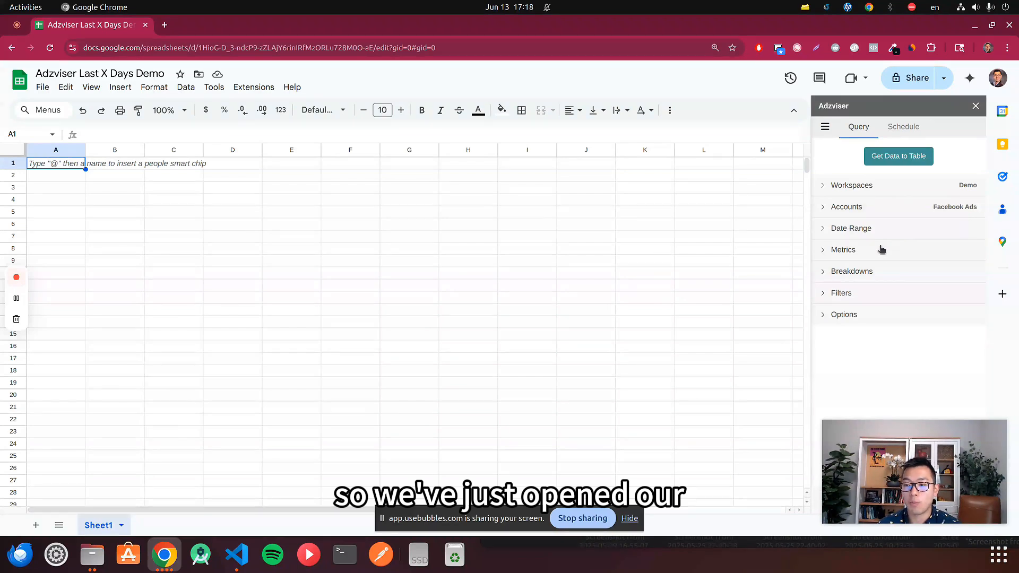
- Set the query's date range to Last X Days with an X value of 2
left_click_drag(889, 434, 688, 403)
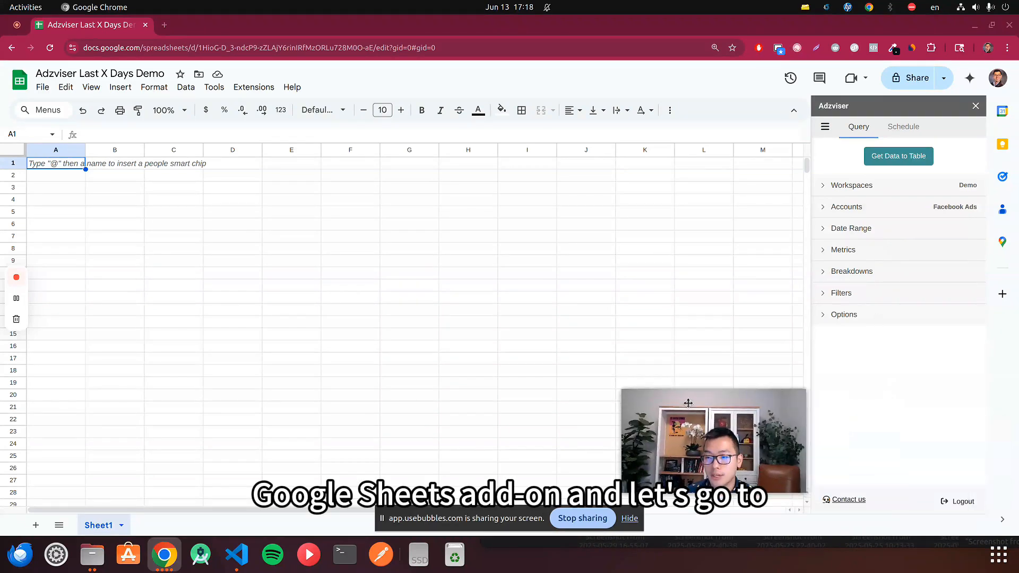
left_click(852, 229)
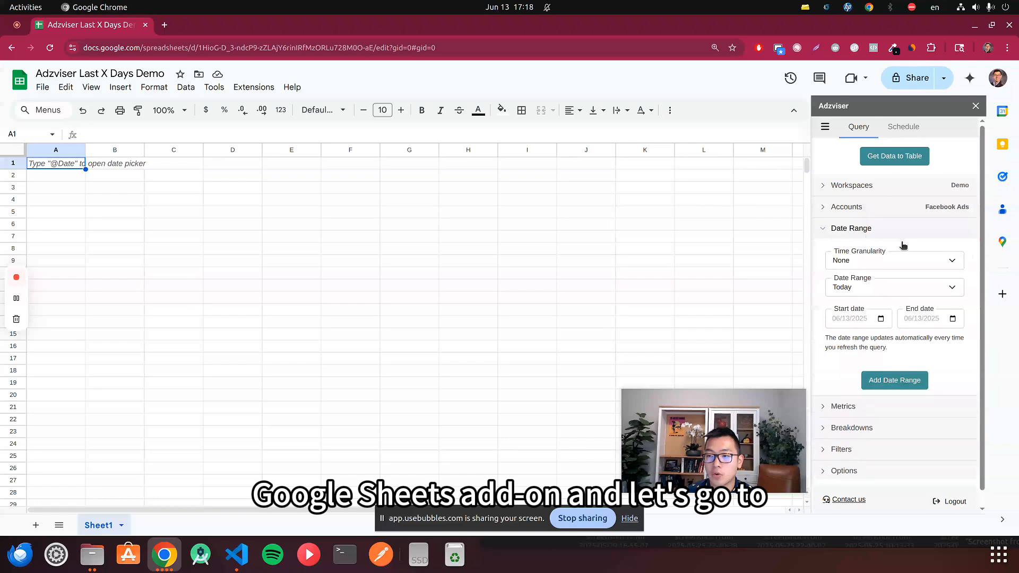
left_click(857, 292)
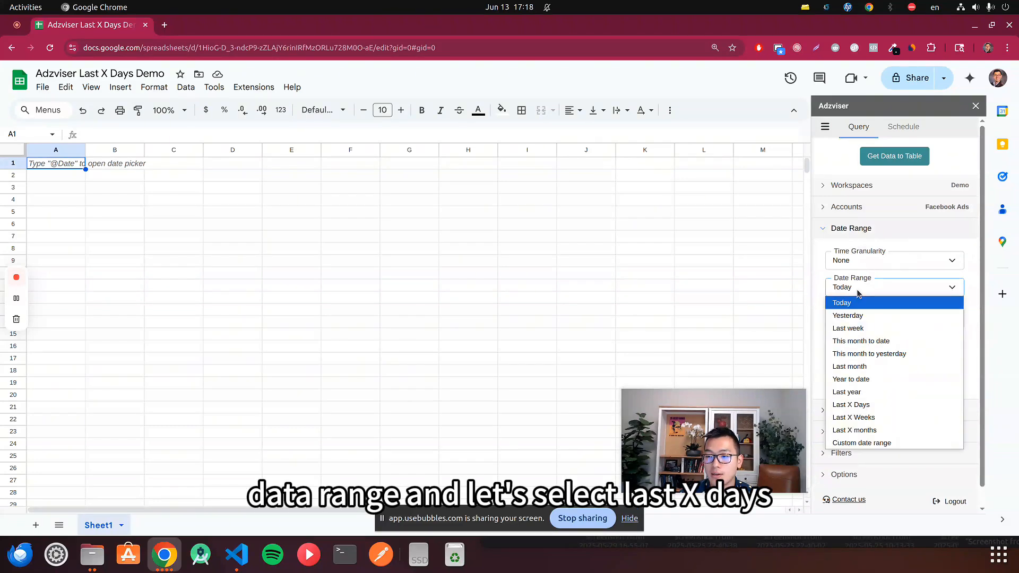
left_click(887, 406)
left_click(859, 318)
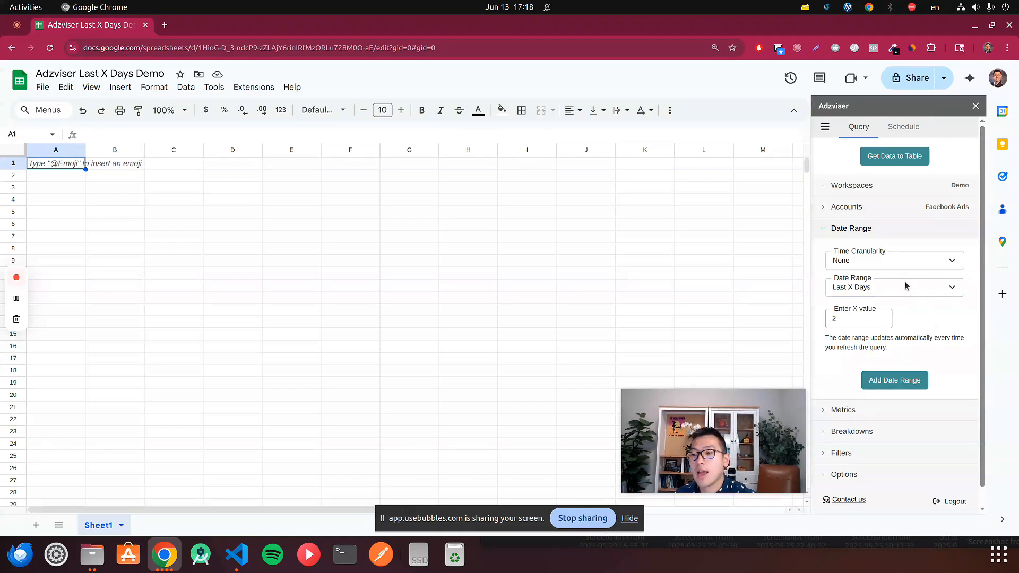
- Add Spend, Impressions and Reach as the query's metrics
scroll(905, 286, "down", 1)
left_click(880, 391)
left_click(863, 425)
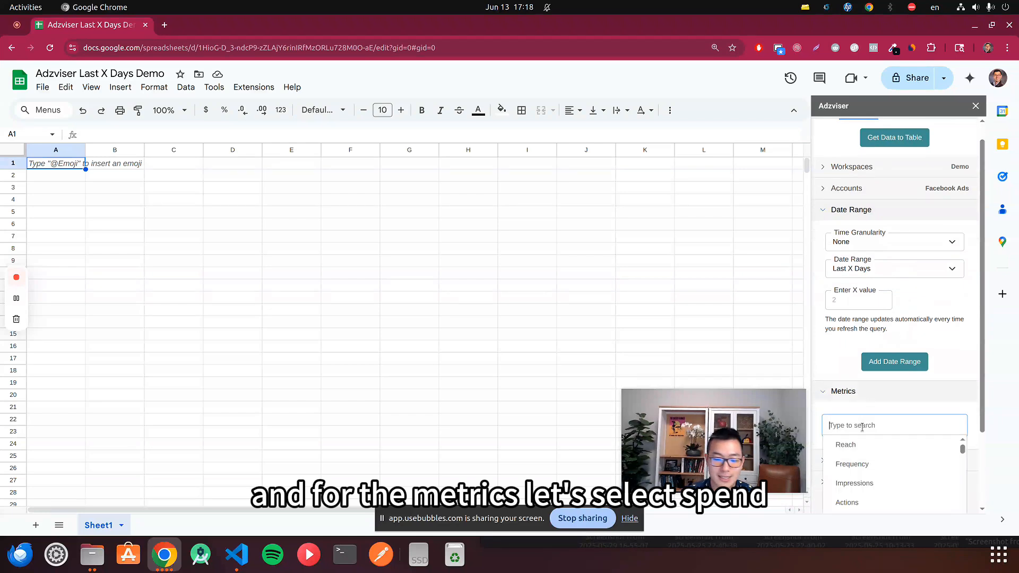
type("spend")
left_click(879, 482)
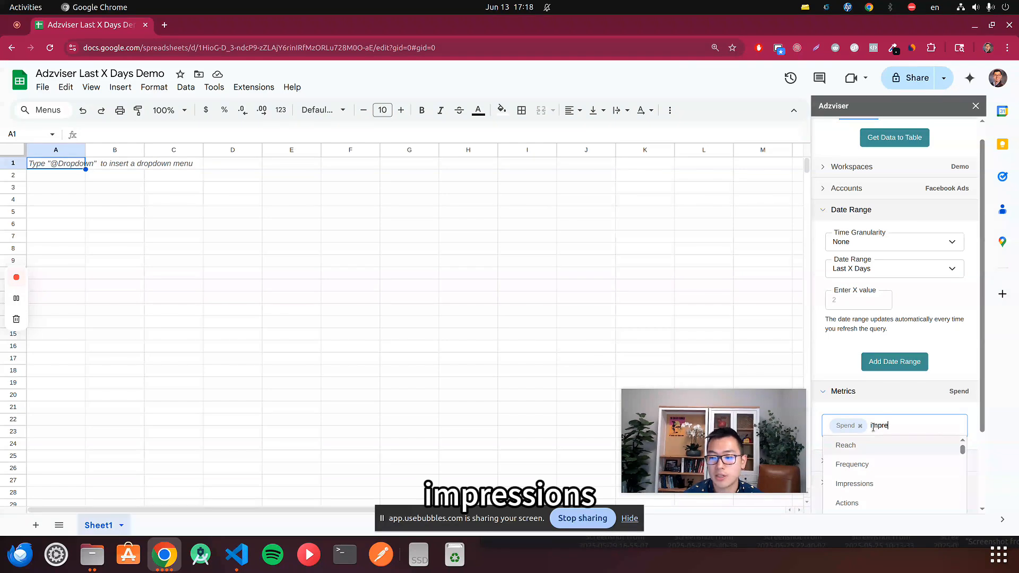
type("impressions")
left_click(854, 445)
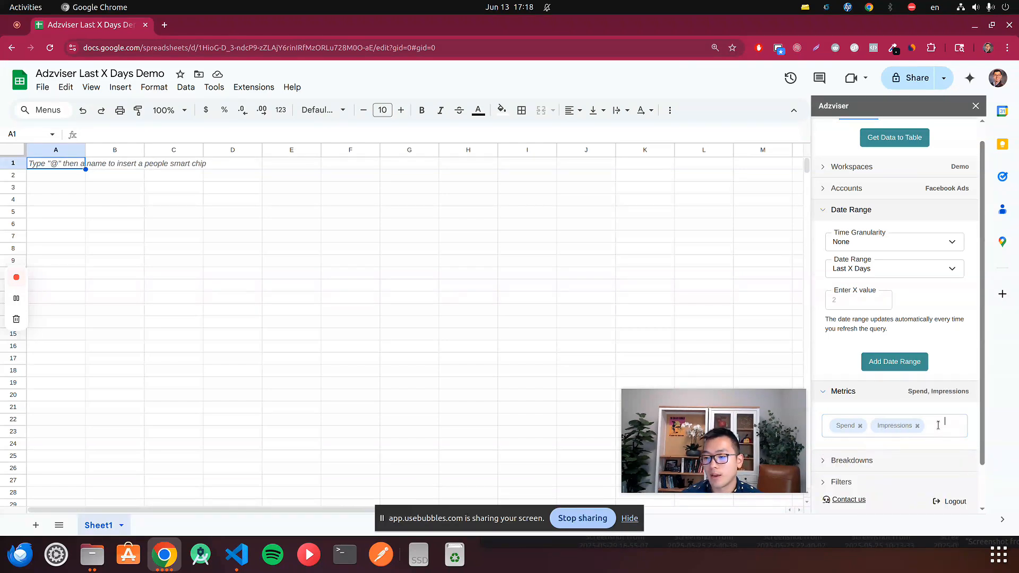
left_click(939, 426)
type("reac")
left_click(892, 449)
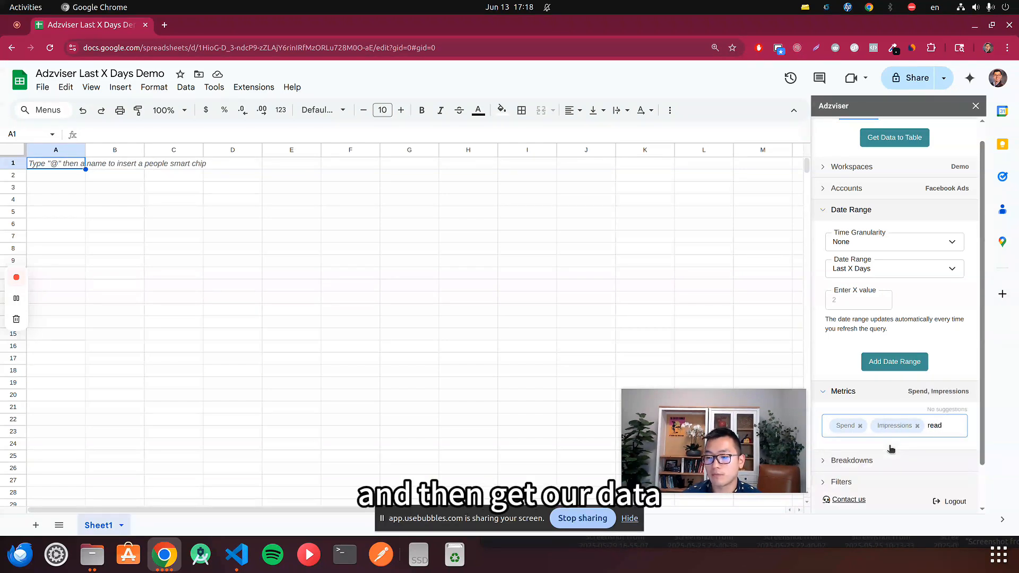
left_click(885, 449)
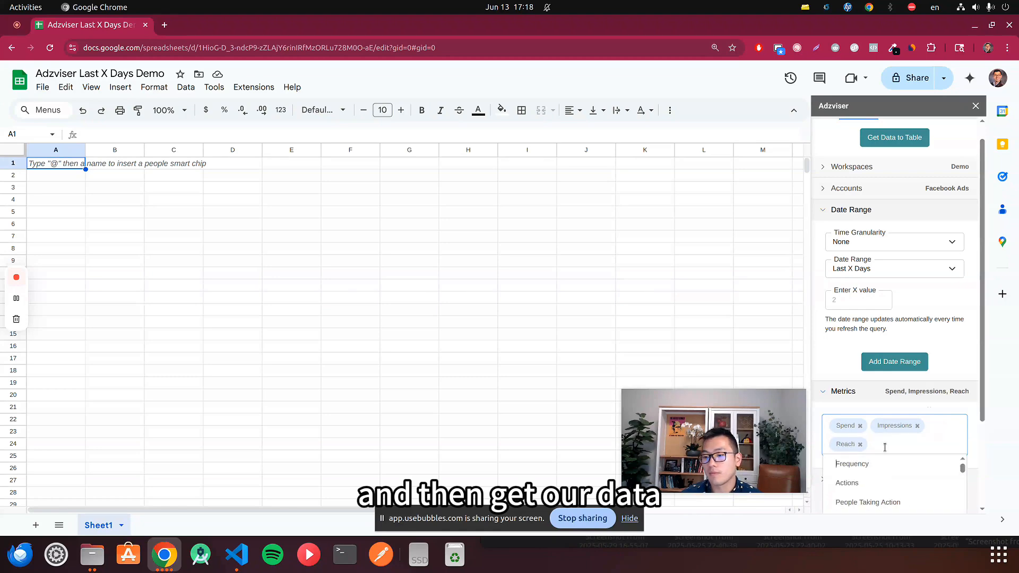
left_click(896, 412)
- Run the query to pull the Facebook Ads data into a table and widen column A to fit the full date range
left_click(893, 139)
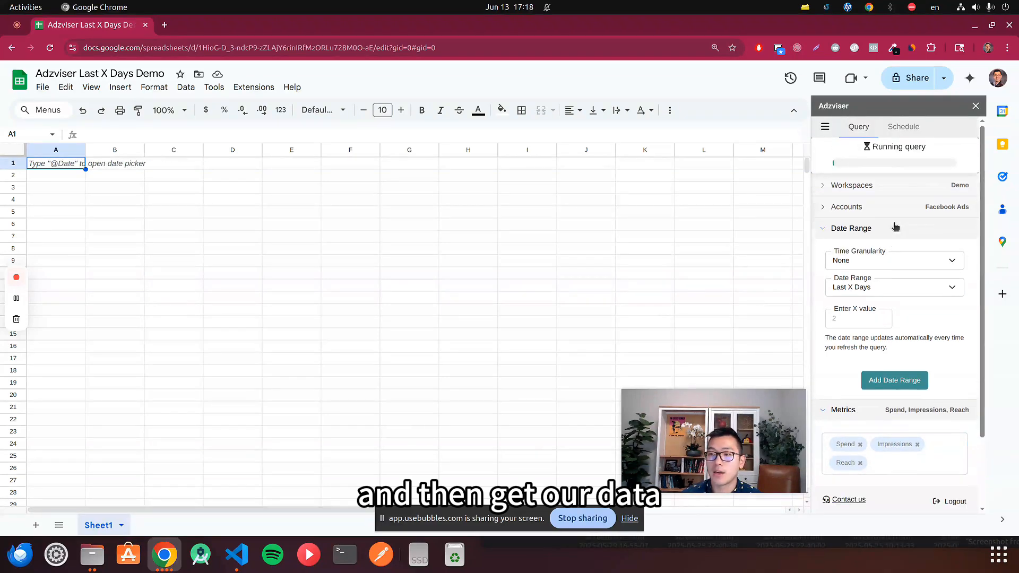
left_click_drag(701, 415, 648, 139)
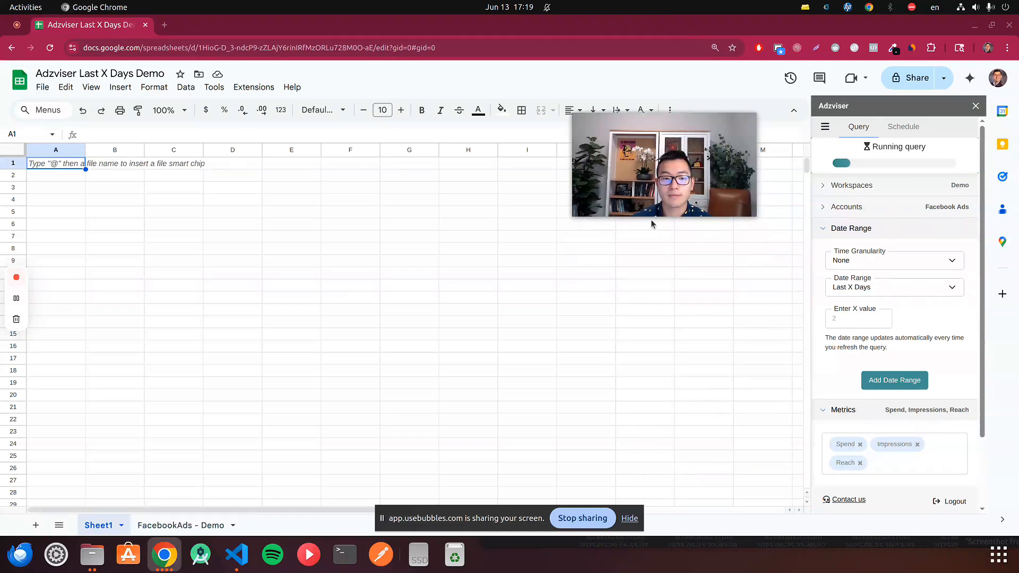
left_click(69, 179)
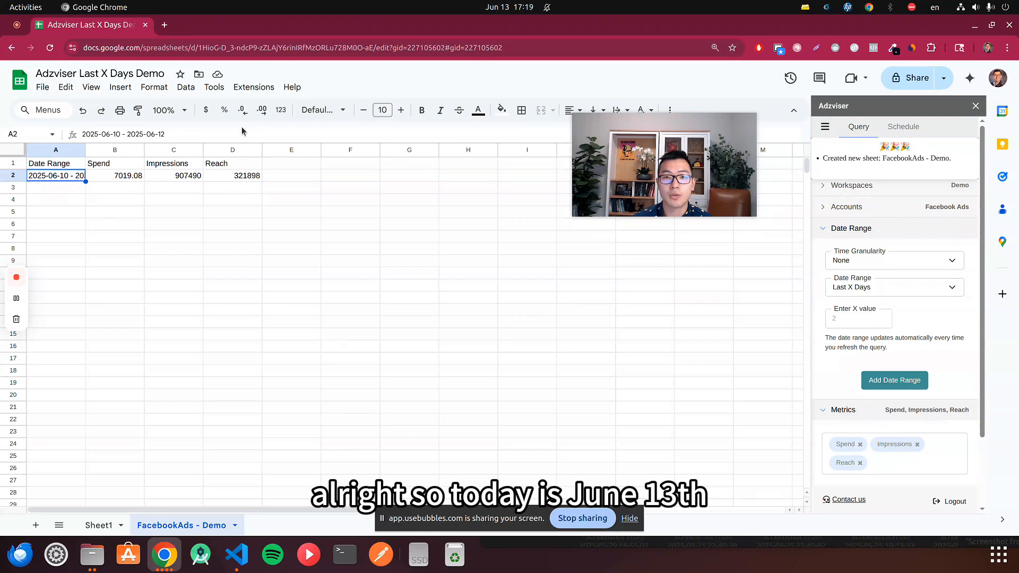
left_click_drag(86, 150, 149, 150)
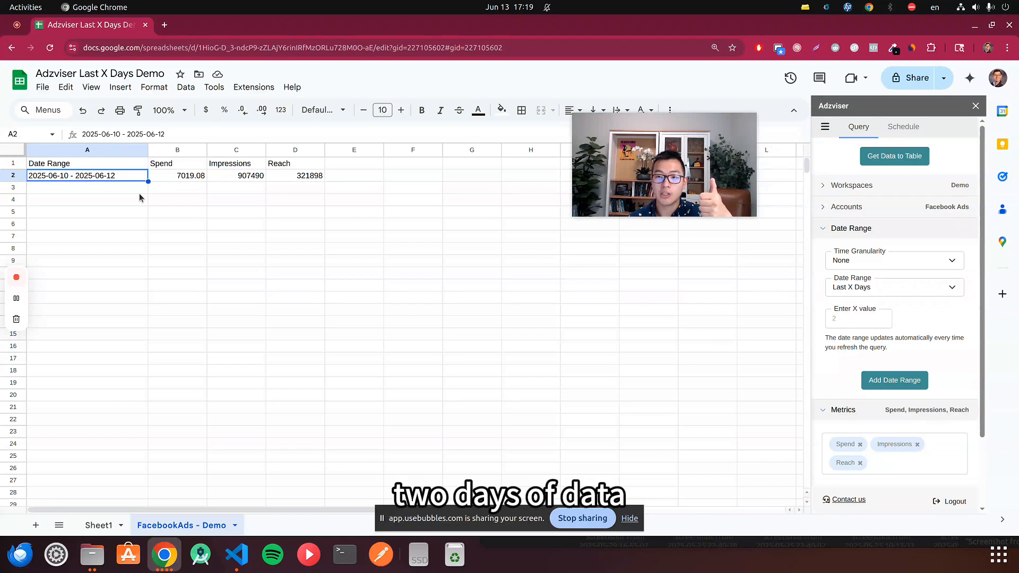
- Change the query's Last X Days value to 6 and fetch the data to the table again
left_click(844, 317)
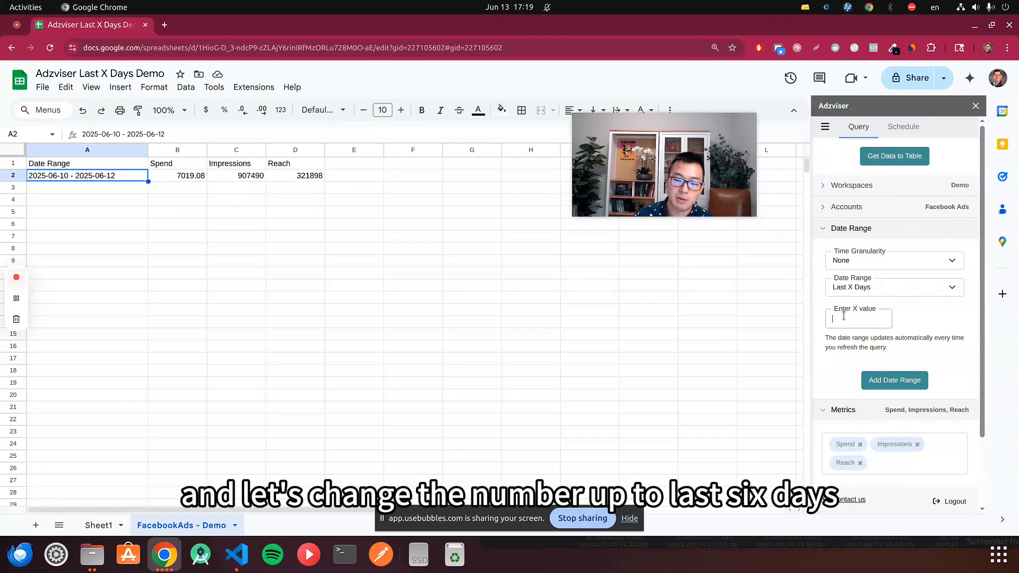
type("6")
left_click(917, 157)
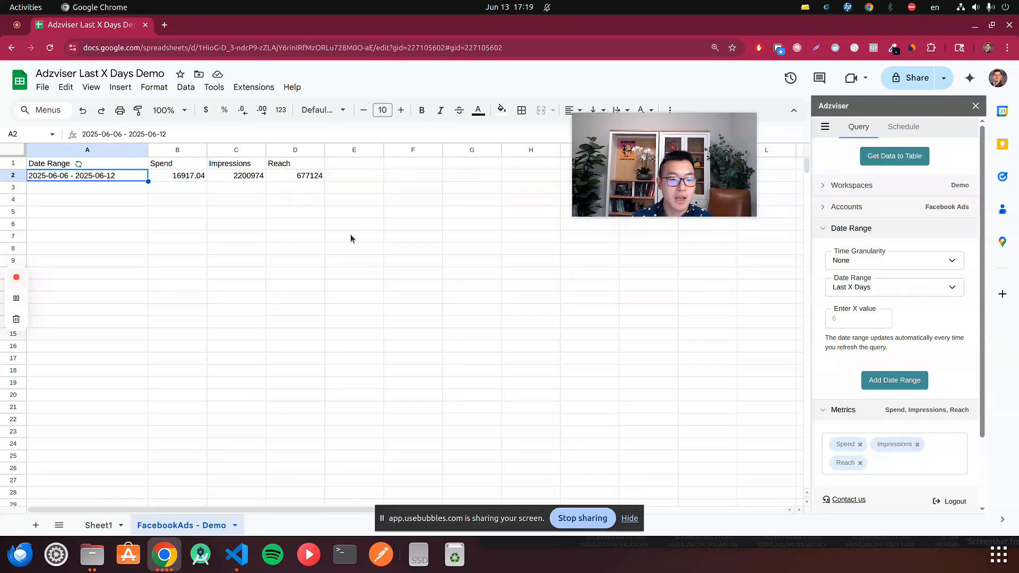
- Examine the refresh frequency options for a new scheduled trigger, and return to the query settings without saving it
left_click(902, 127)
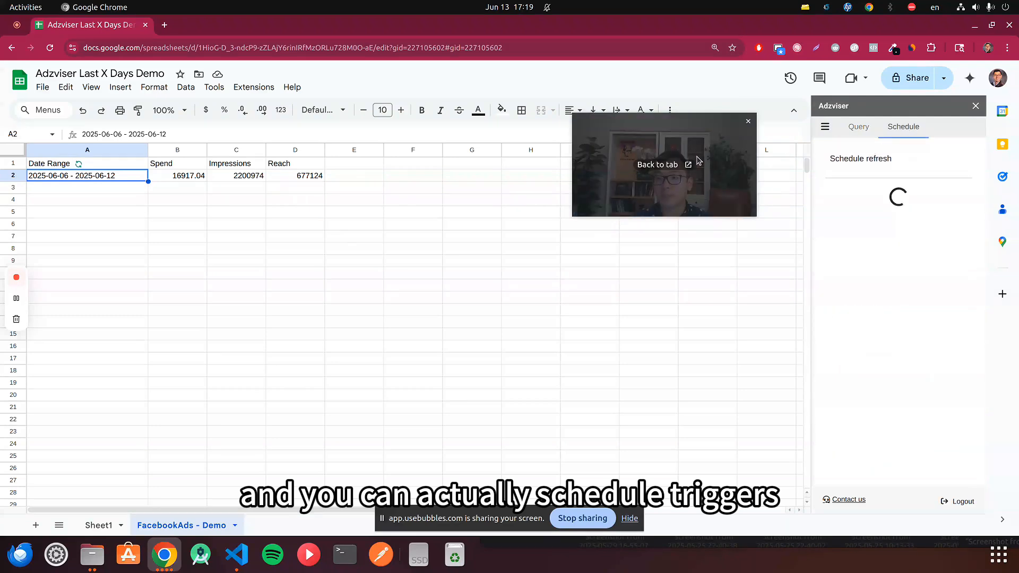
left_click(882, 287)
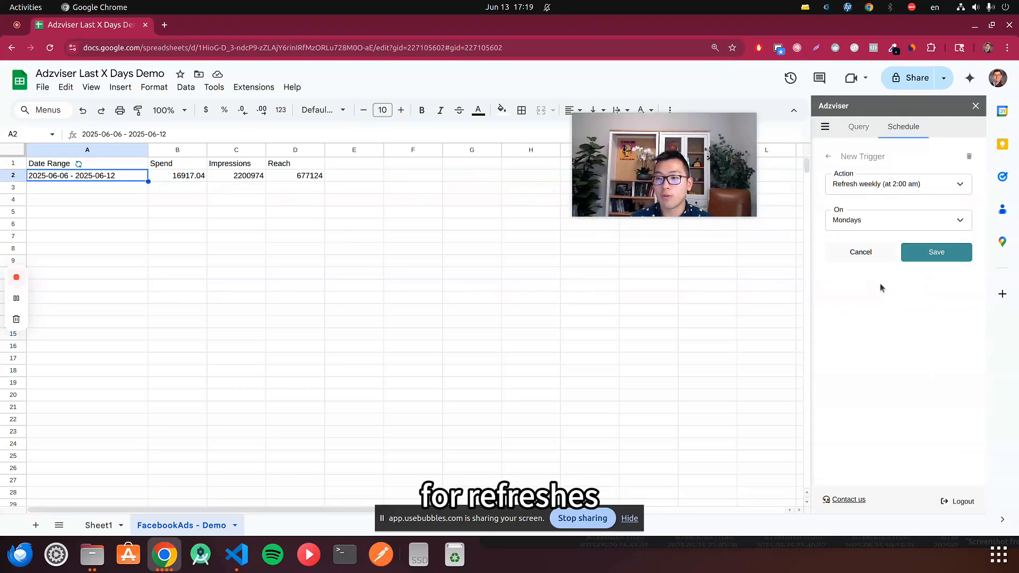
left_click(893, 186)
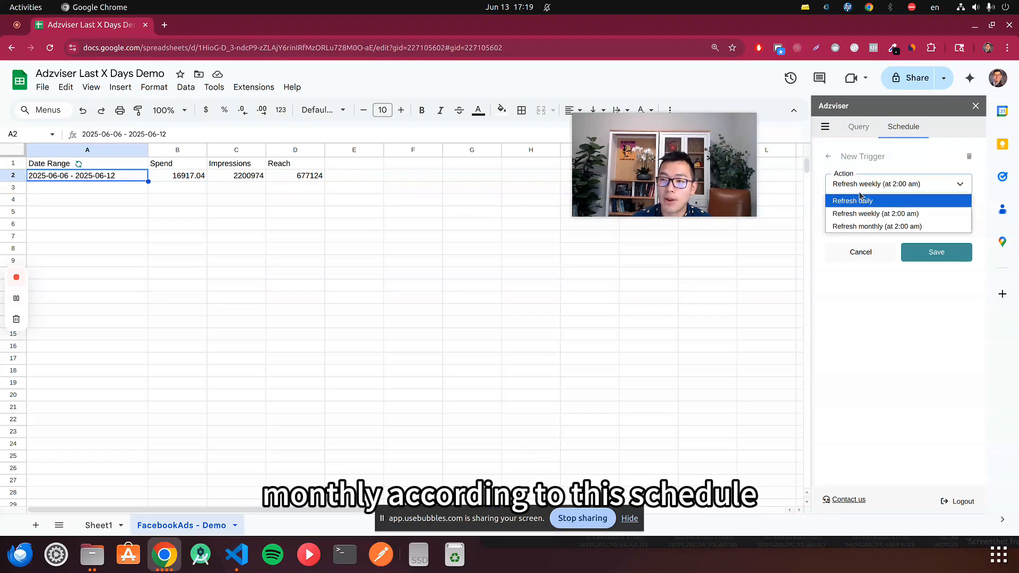
left_click(856, 168)
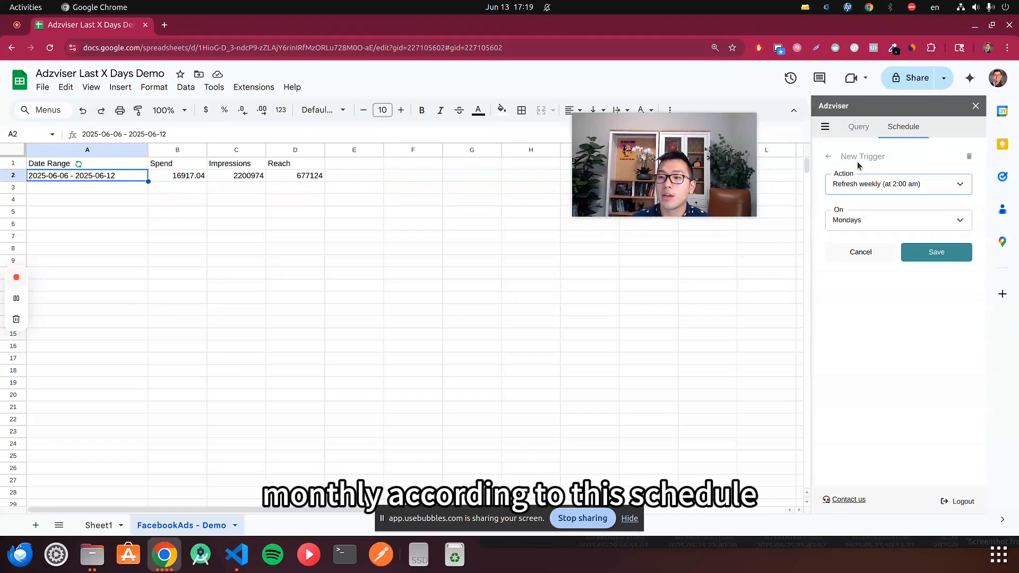
left_click(829, 157)
left_click(858, 126)
- Review the available date range presets in the query settings, keeping Last X Days selected
scroll(895, 257, "down", 2)
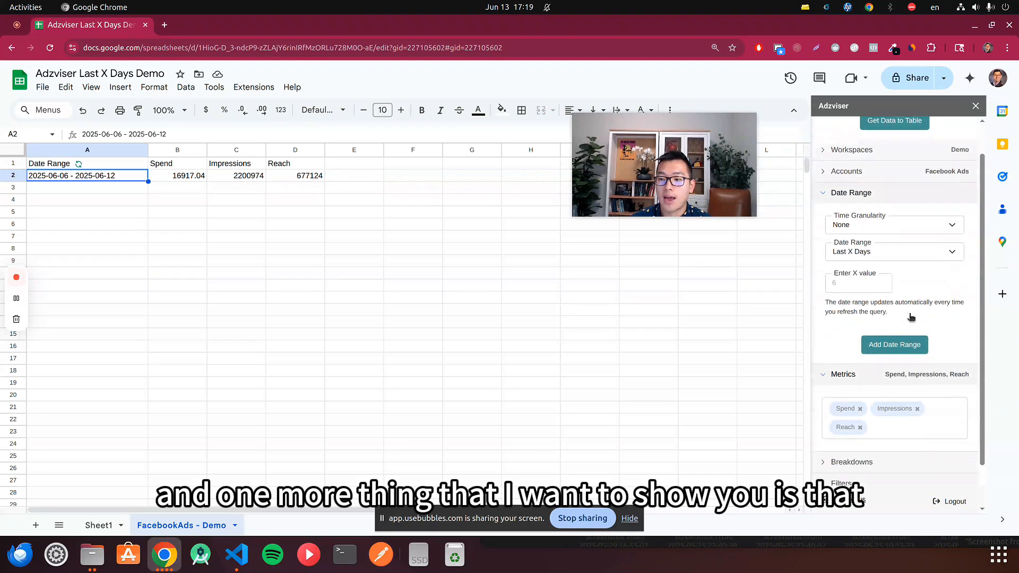
scroll(873, 240, "up", 2)
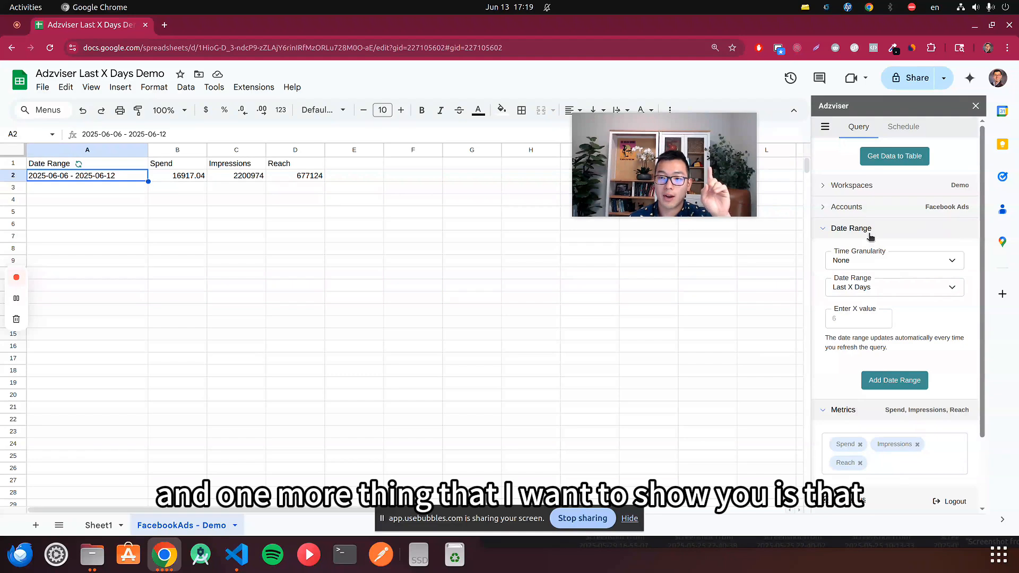
left_click(898, 287)
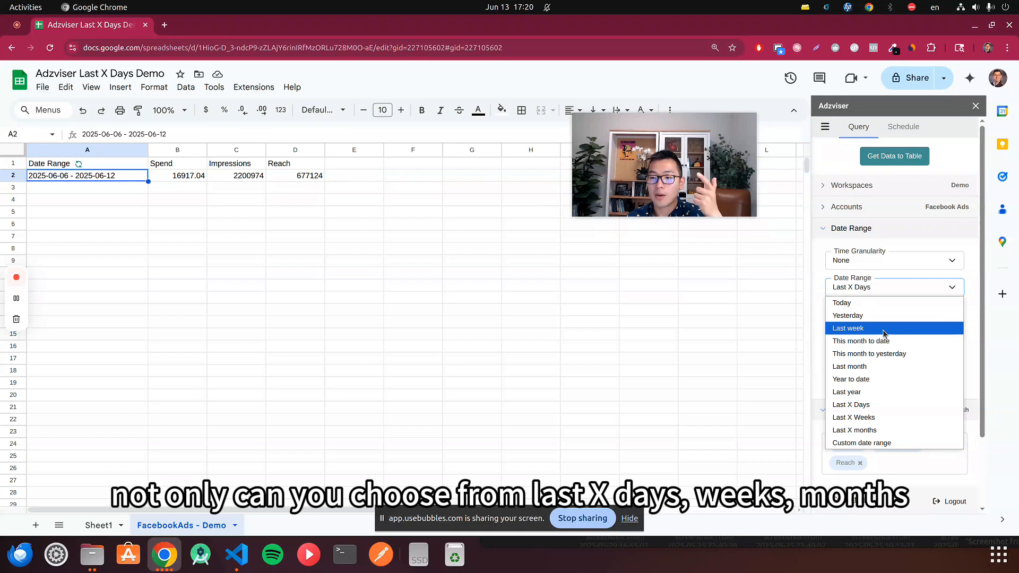
left_click(974, 123)
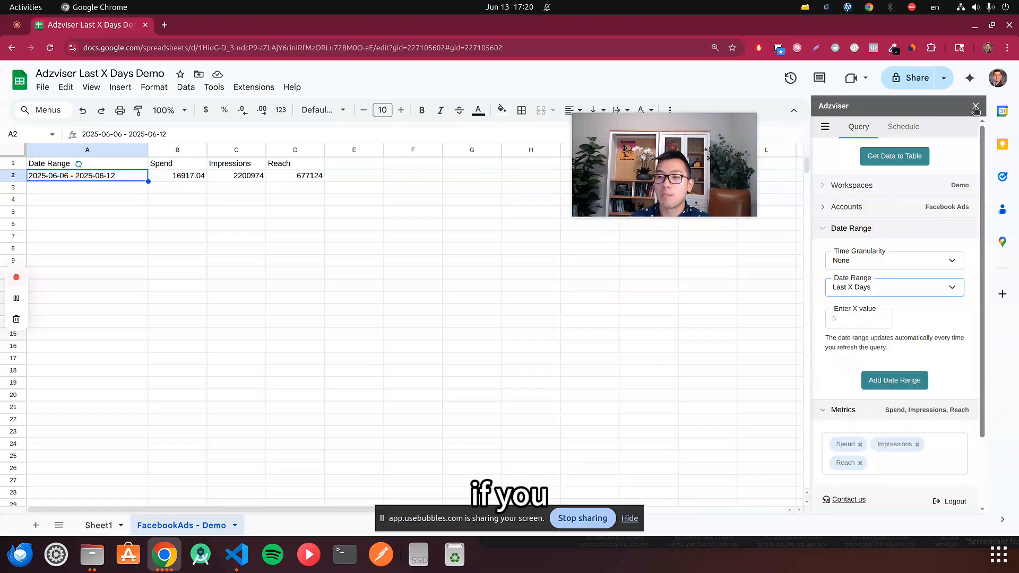
- Close and relaunch the Adzviser sidebar, and expand its date range settings
left_click(976, 106)
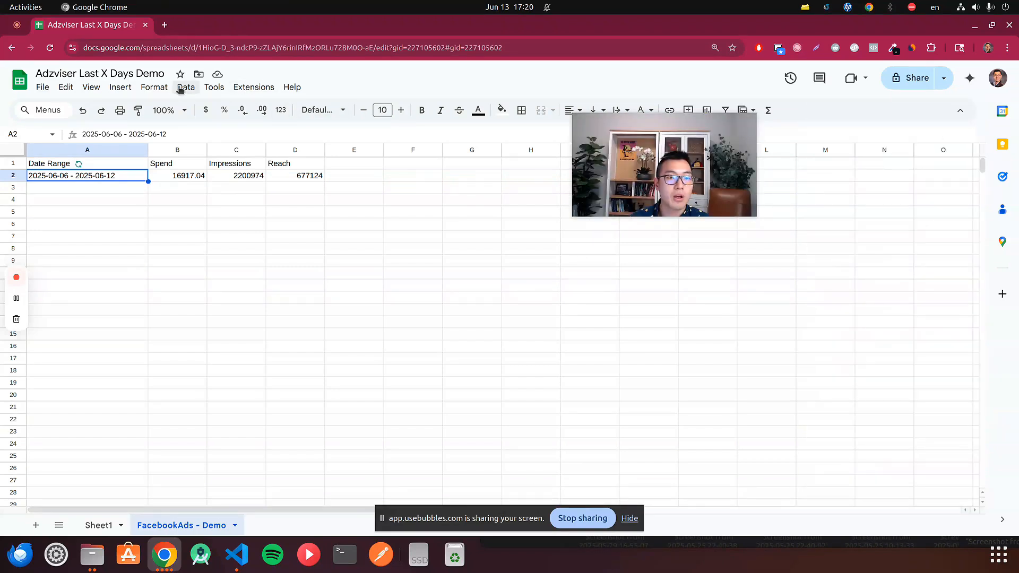
left_click(250, 87)
mouse_move(334, 220)
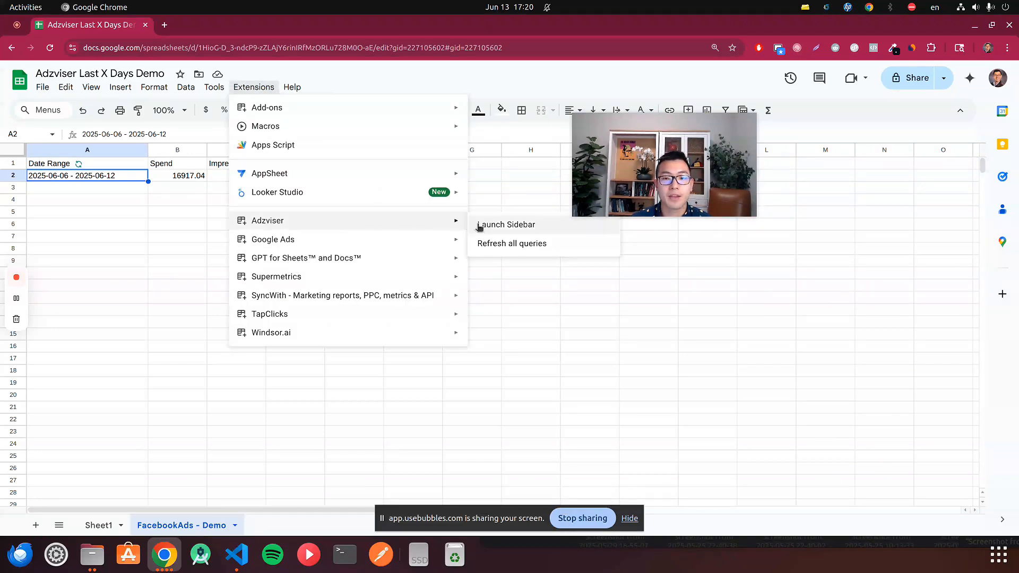
left_click(512, 222)
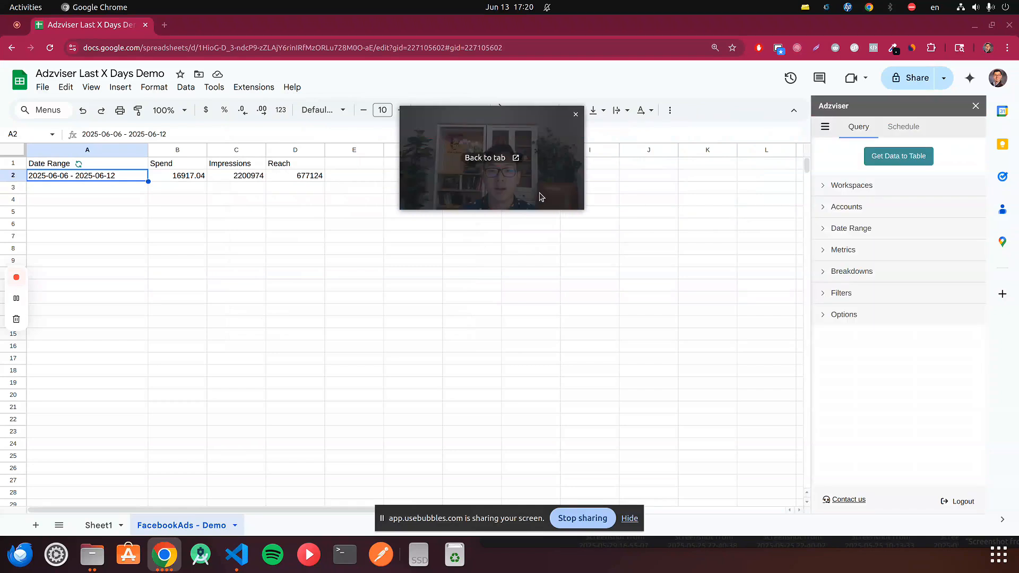
left_click(870, 228)
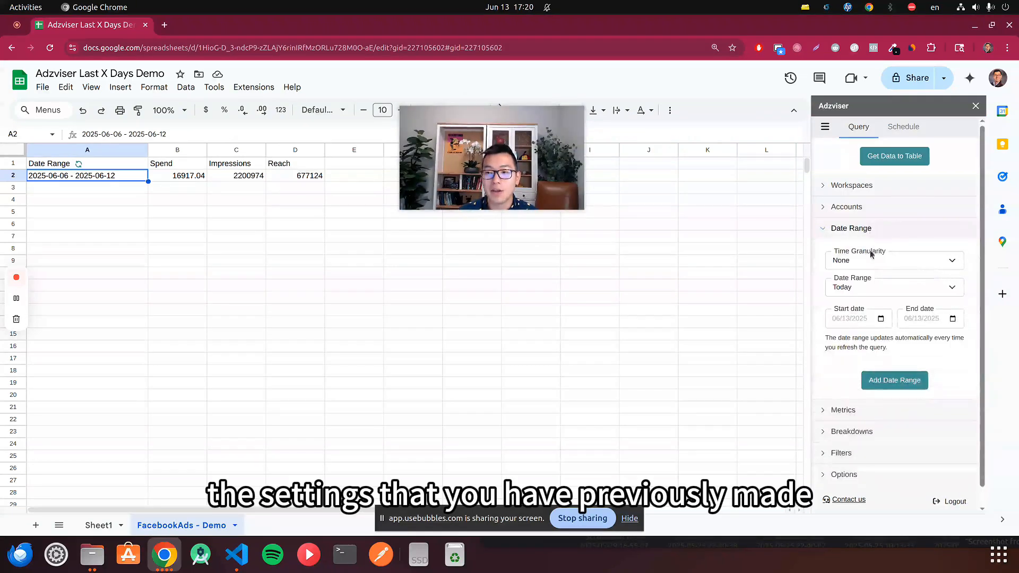